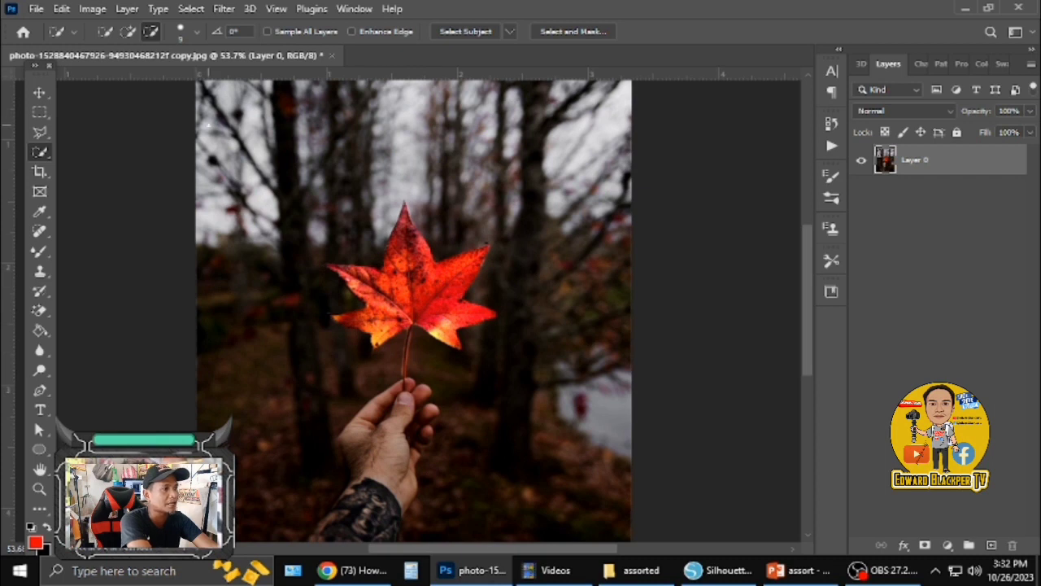
Step: Choose the Quick Selection Tool with a 13 px brush
right_click(45, 153)
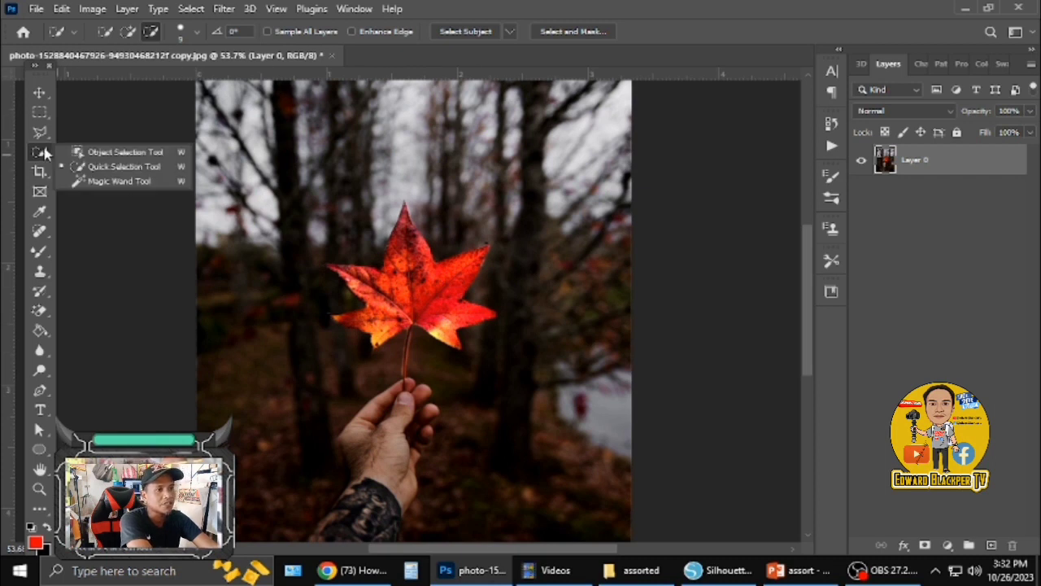
click(83, 167)
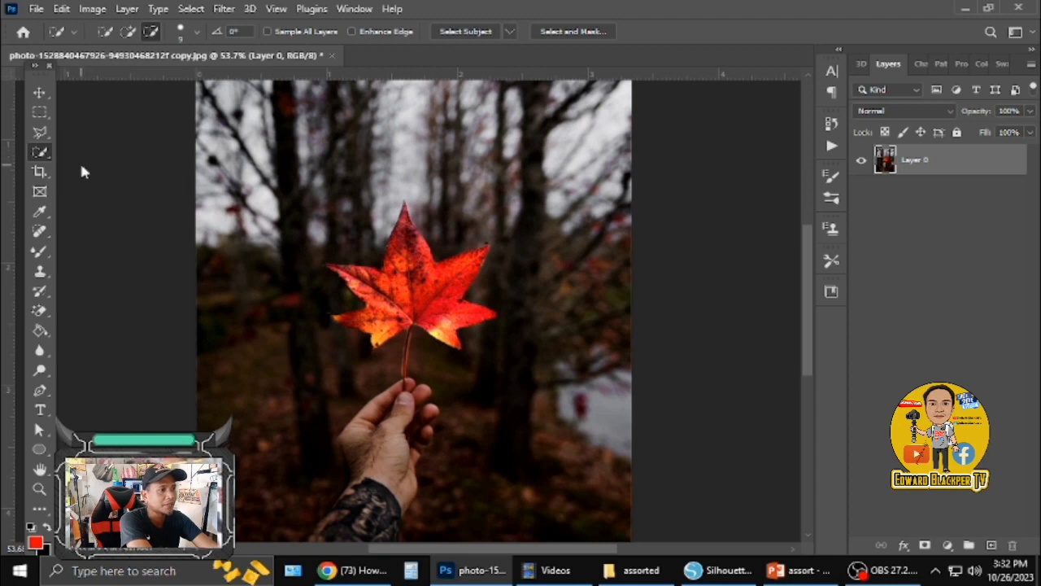
click(196, 33)
drag(114, 75, 117, 75)
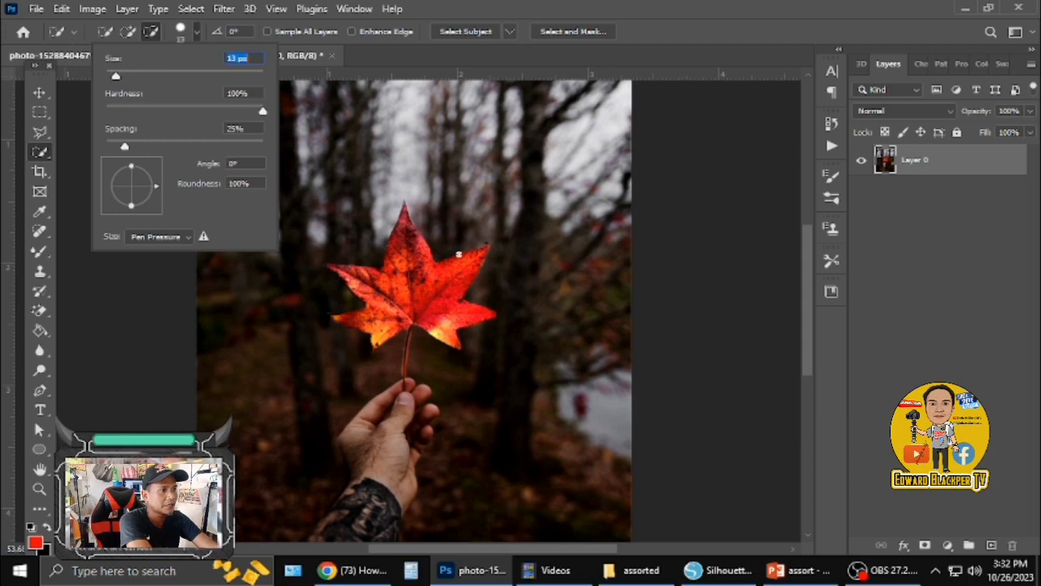
Step: Paint a selection over the leaf lobes and stem, then subtract the fingertips
click(411, 224)
drag(407, 221, 355, 281)
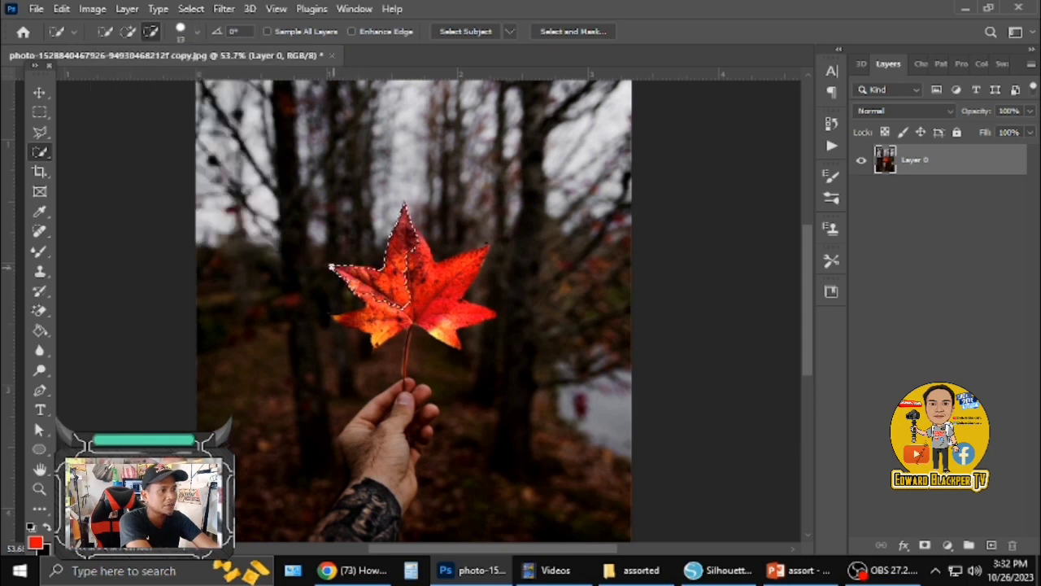
alt+click(362, 324)
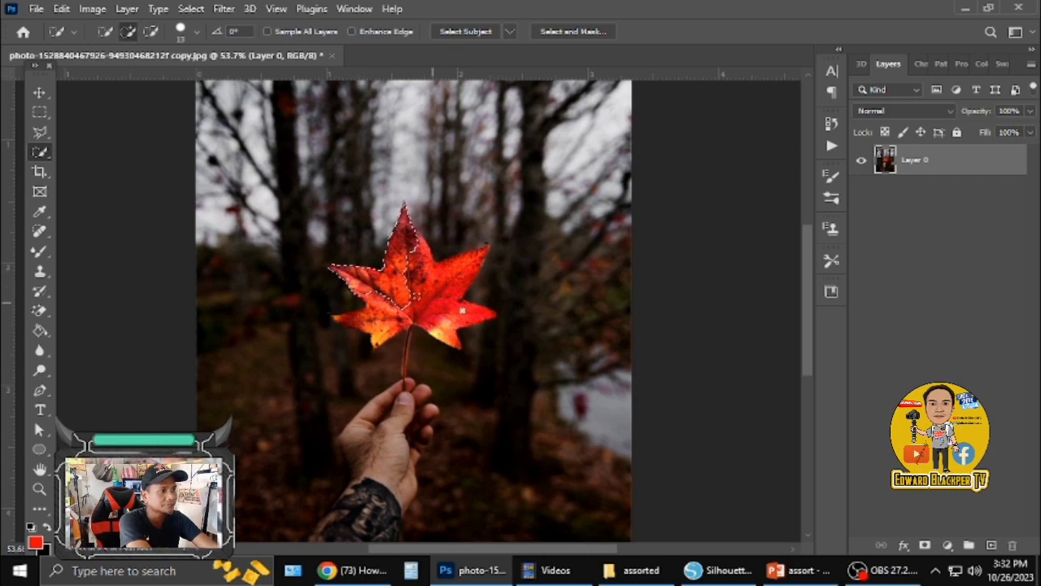
drag(462, 310, 483, 255)
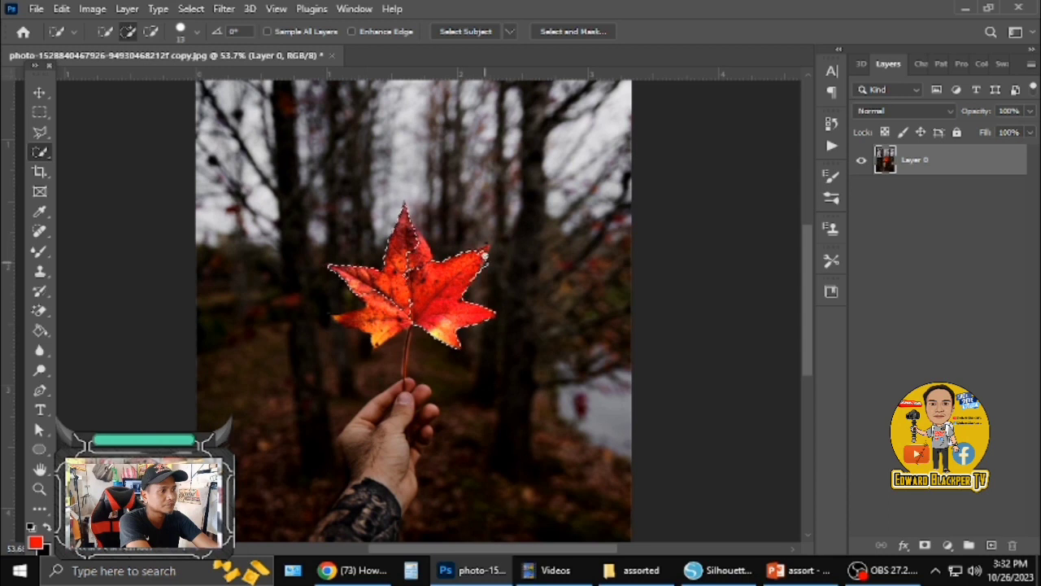
click(409, 263)
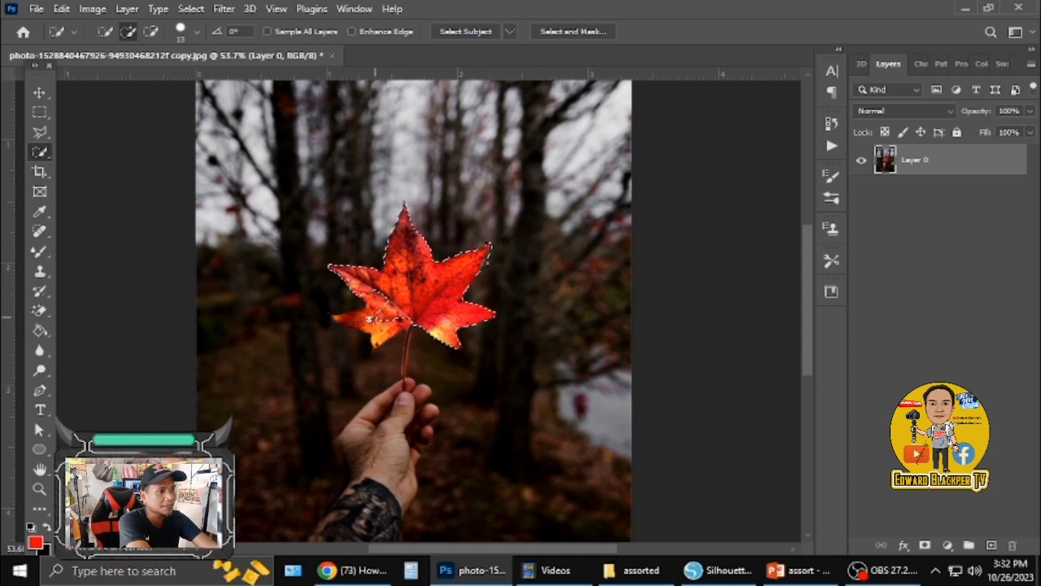
drag(380, 316, 345, 318)
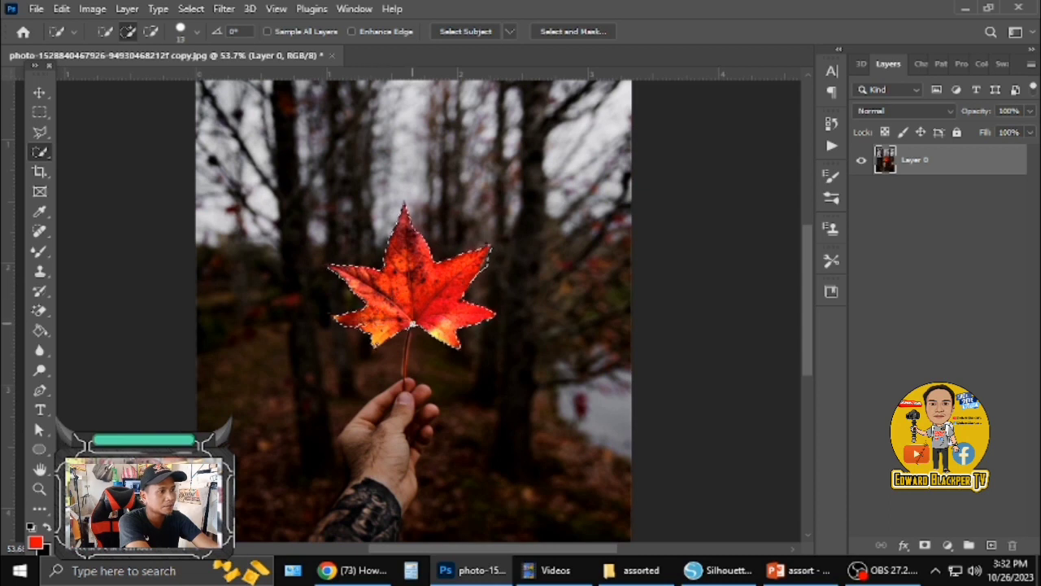
drag(406, 352, 402, 385)
click(150, 31)
drag(405, 385, 409, 376)
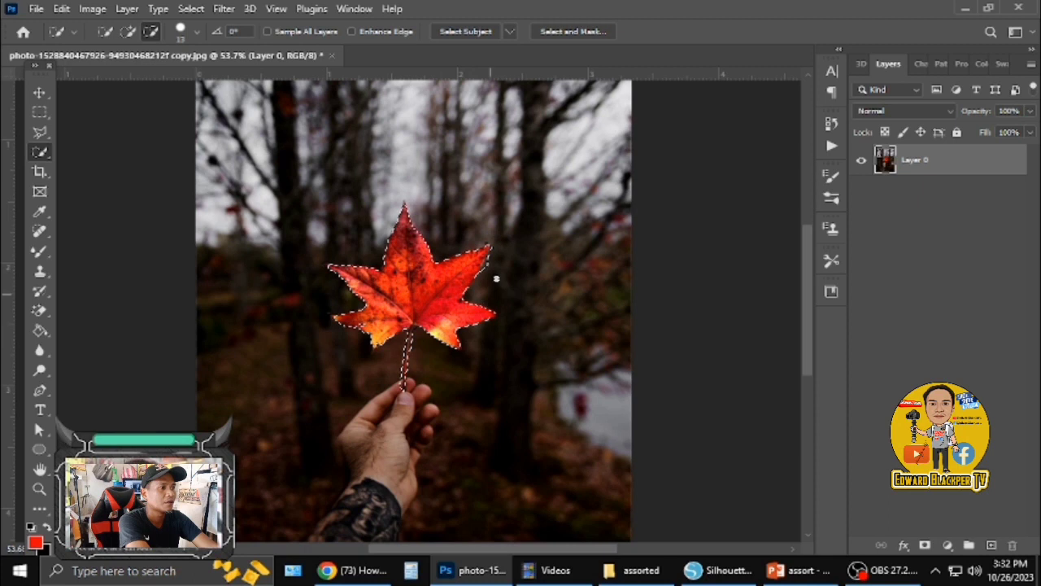
Step: Add the leaf's left tip to the selection and copy the leaf to a new layer with Ctrl+J
click(152, 32)
key(shift)
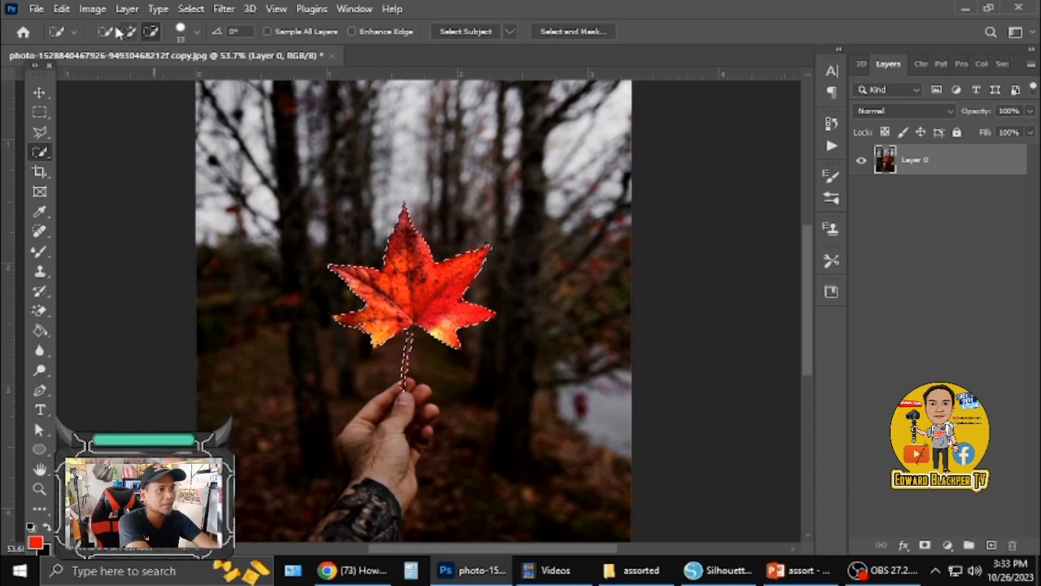
drag(346, 318, 335, 318)
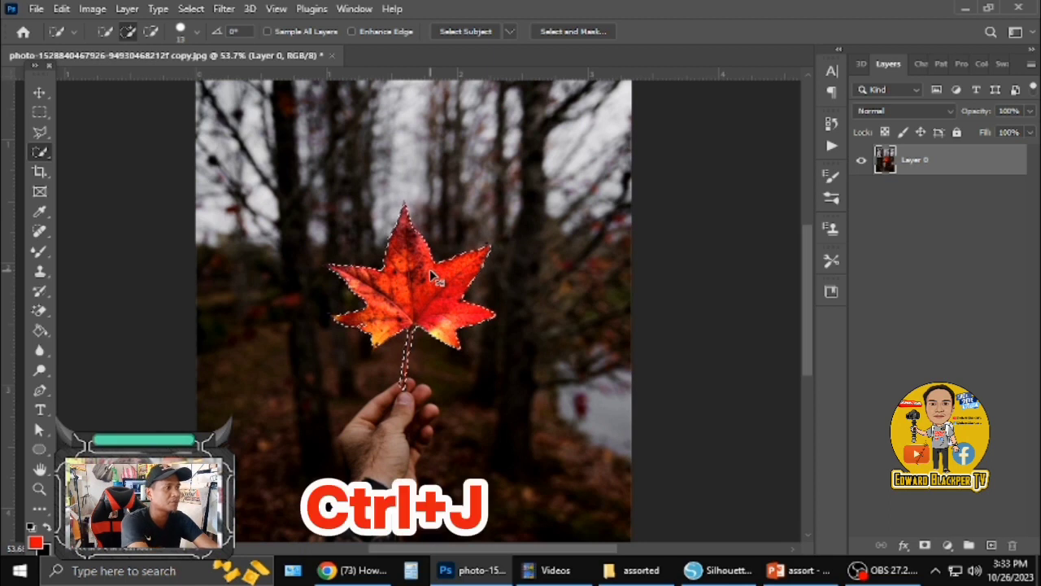
key(ctrl+j)
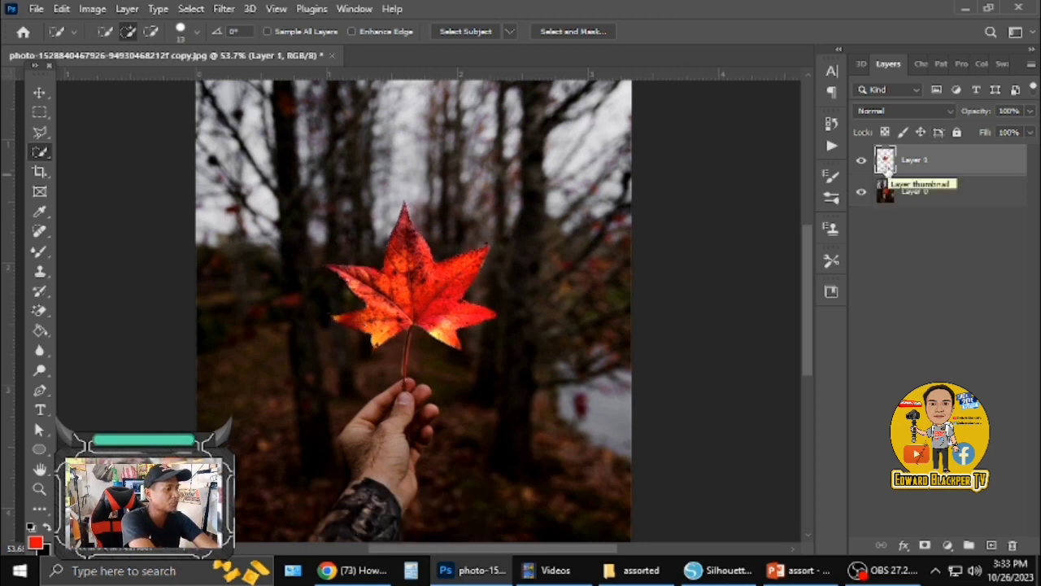
Step: Give the leaf layer a red Outer Glow at 95% opacity plus an Inner Glow
click(905, 547)
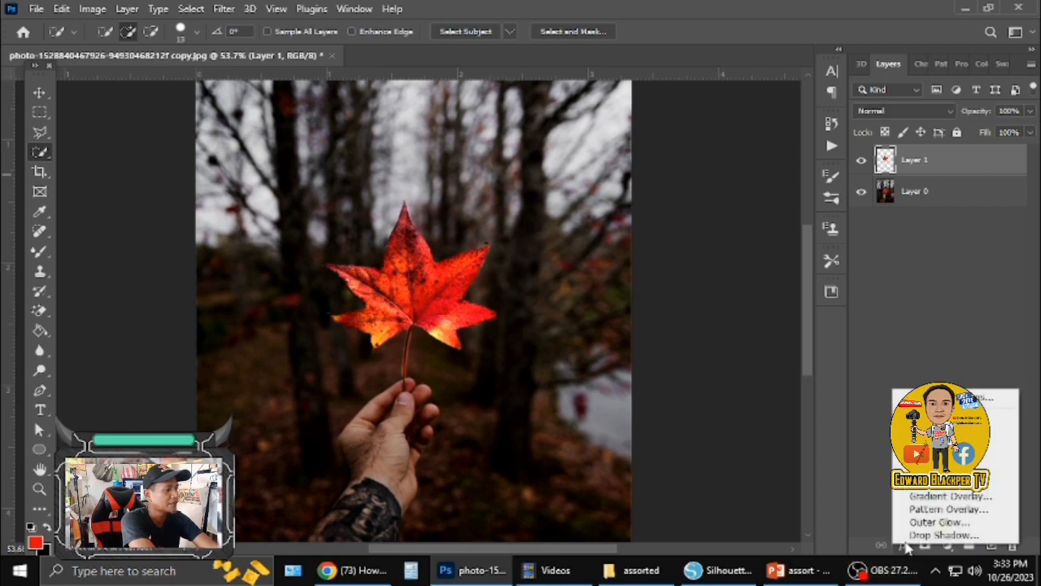
click(927, 522)
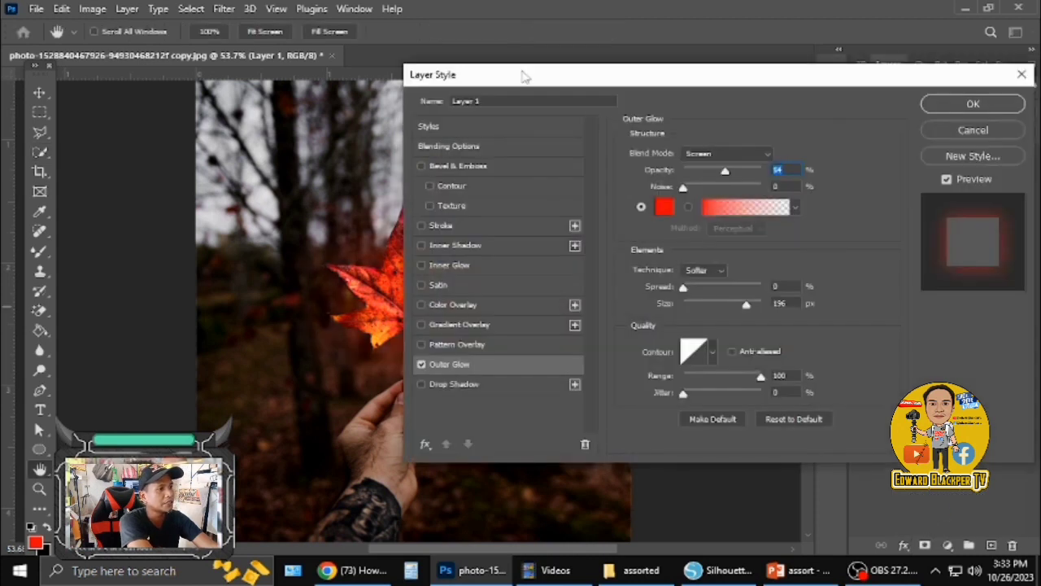
drag(524, 76, 632, 71)
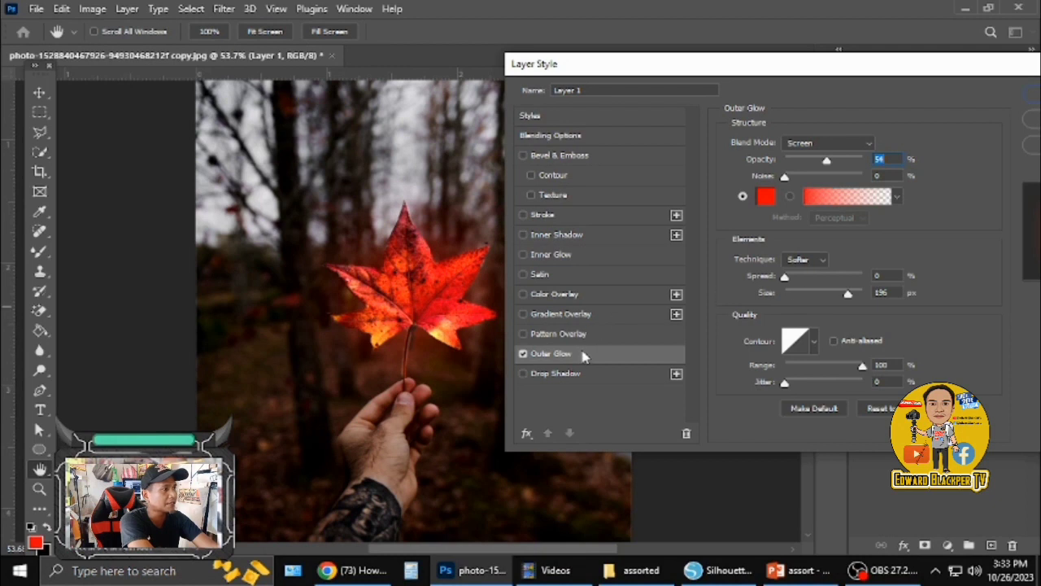
drag(831, 164, 871, 163)
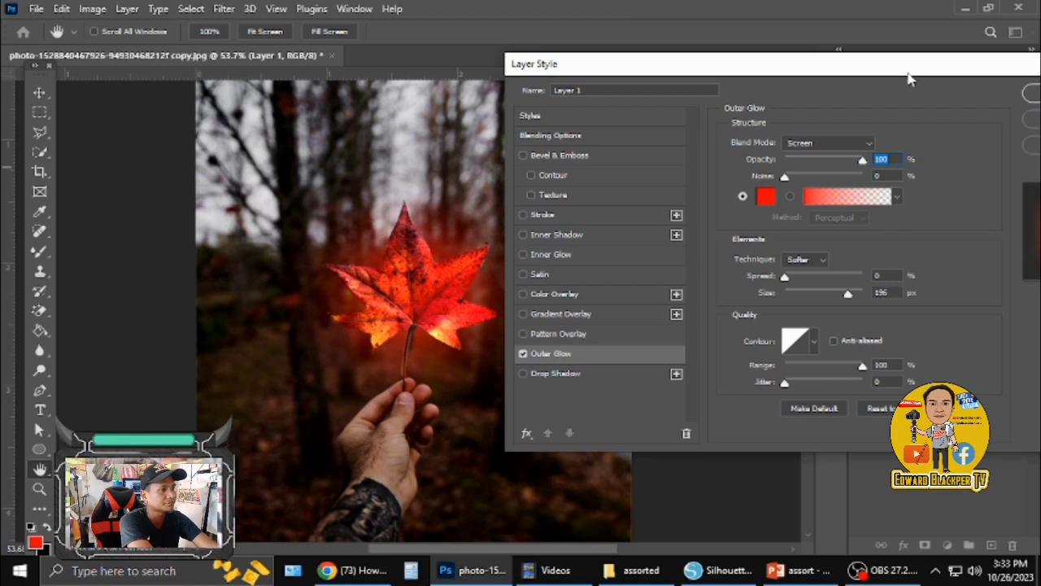
drag(909, 78, 880, 78)
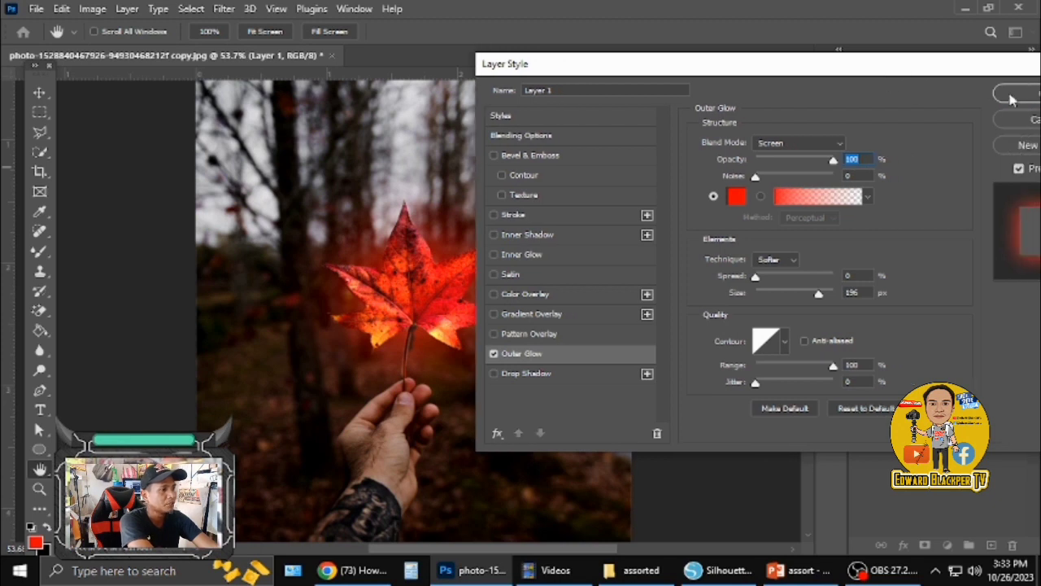
drag(567, 73, 581, 57)
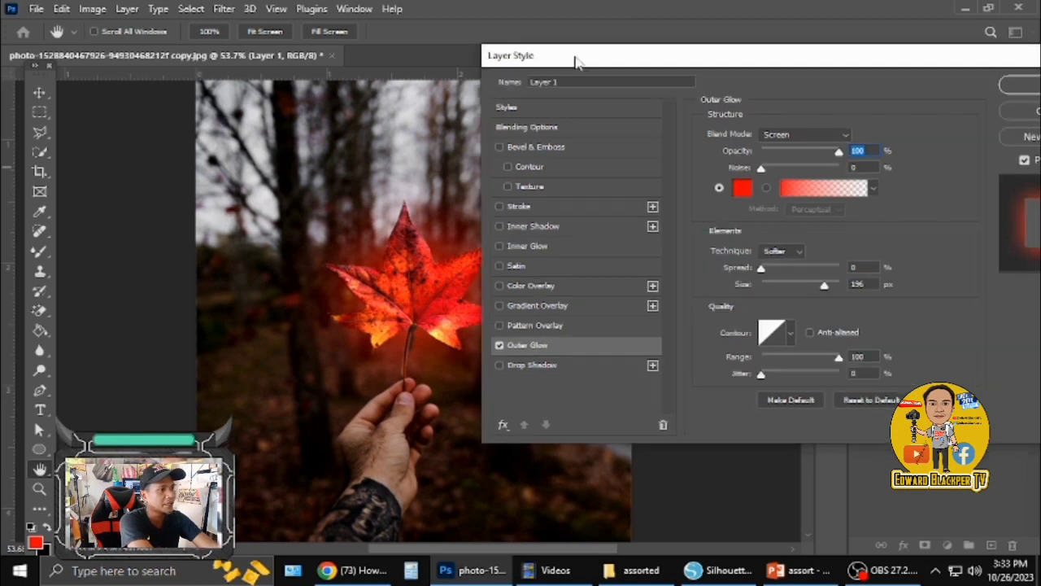
click(506, 241)
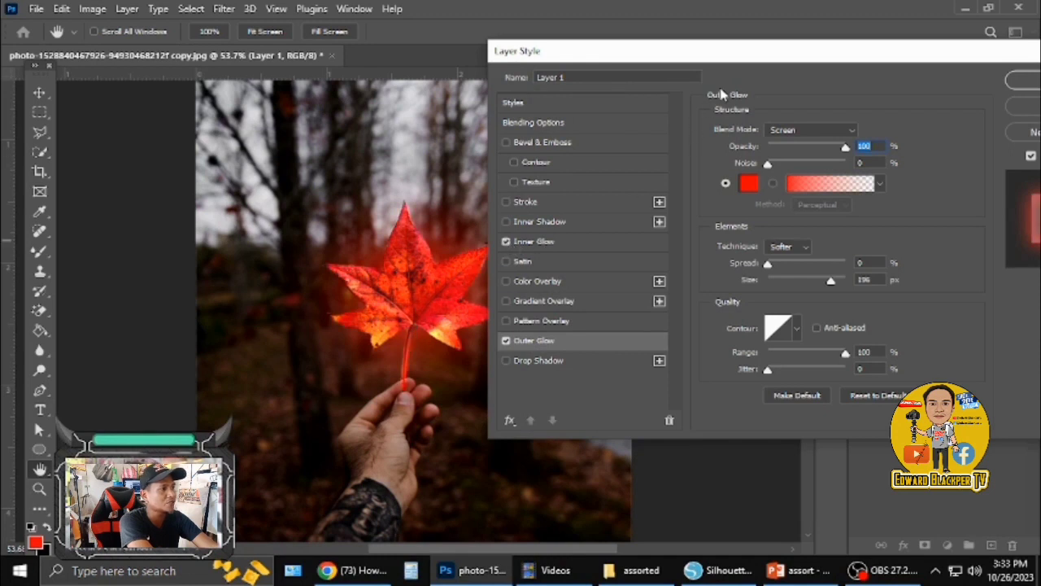
drag(844, 151, 840, 149)
click(851, 349)
drag(870, 57, 840, 56)
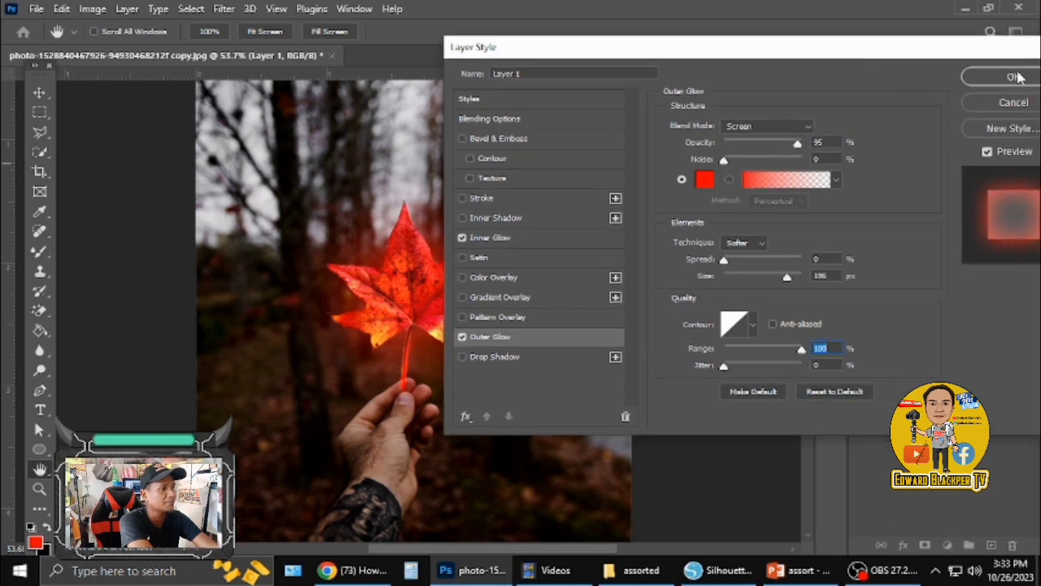
click(1015, 77)
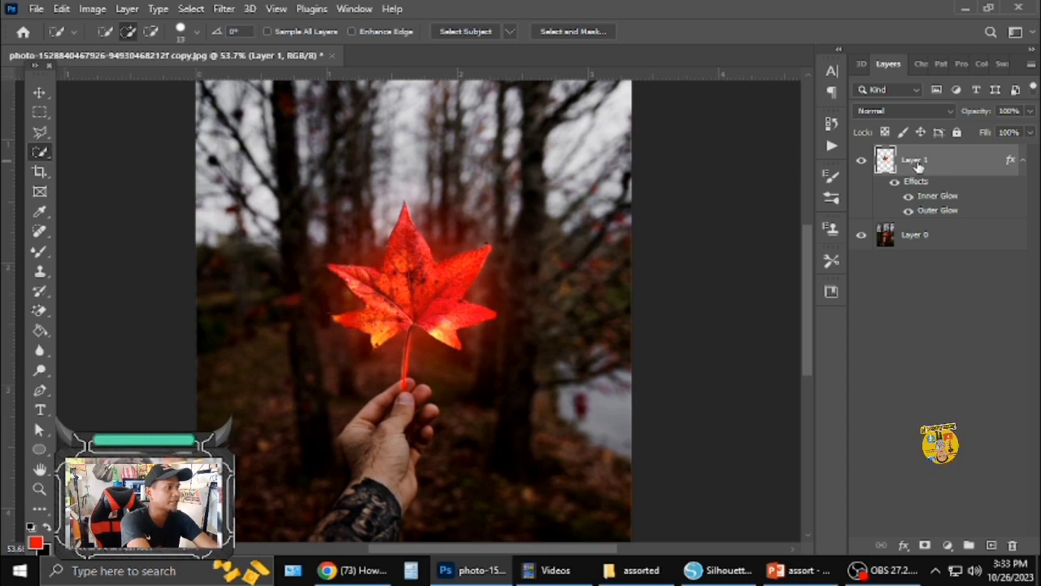
Step: Duplicate the glowing leaf layer and turn off its Outer Glow and Pattern Overlay
key(ctrl+j)
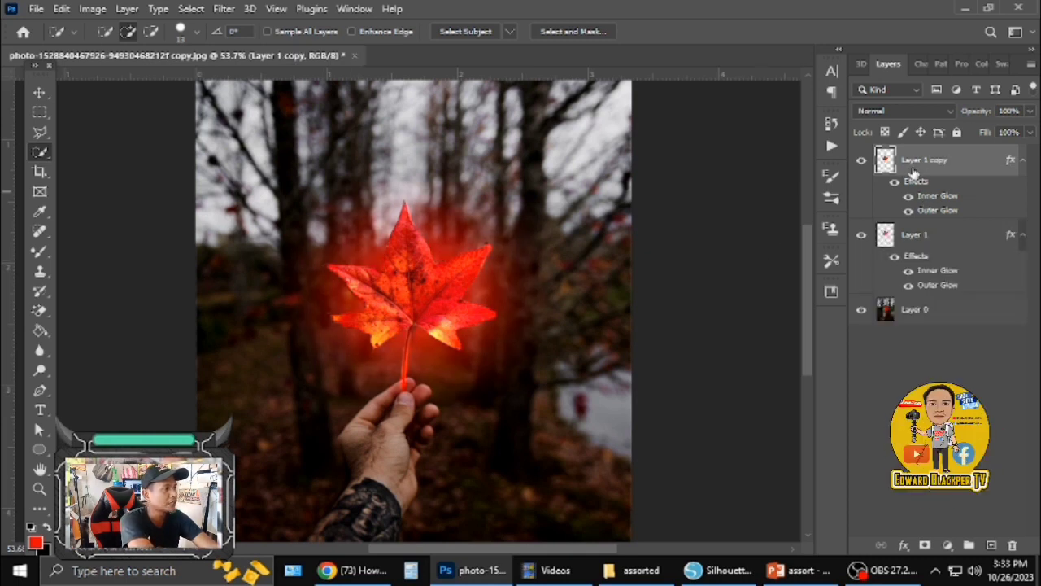
double_click(956, 162)
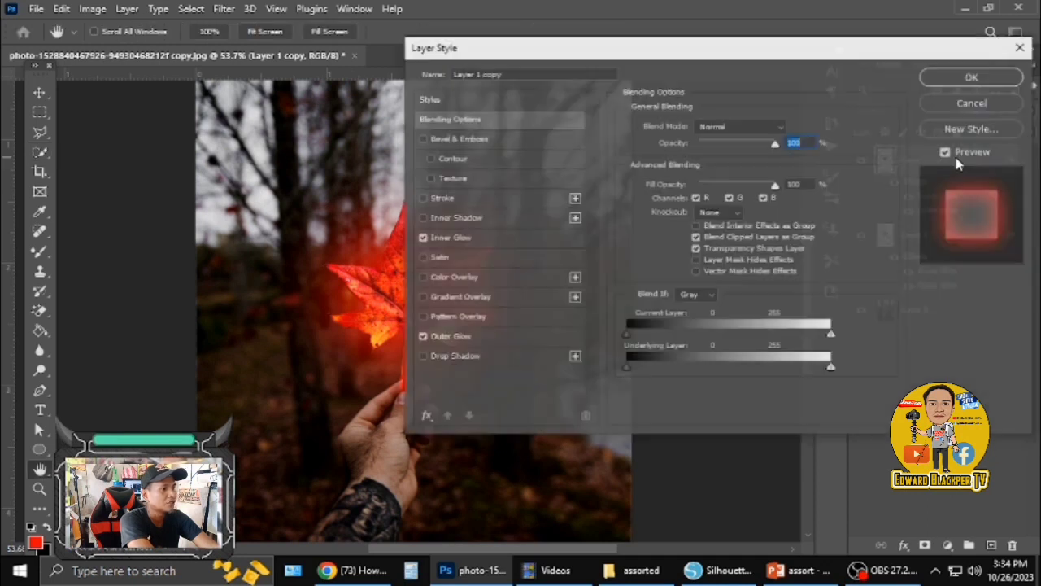
click(421, 337)
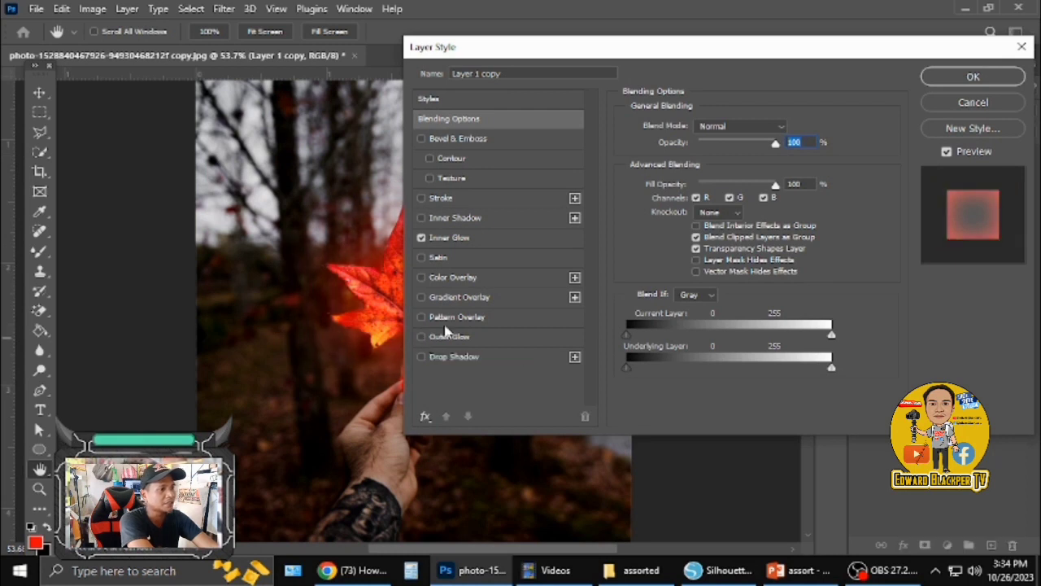
click(488, 317)
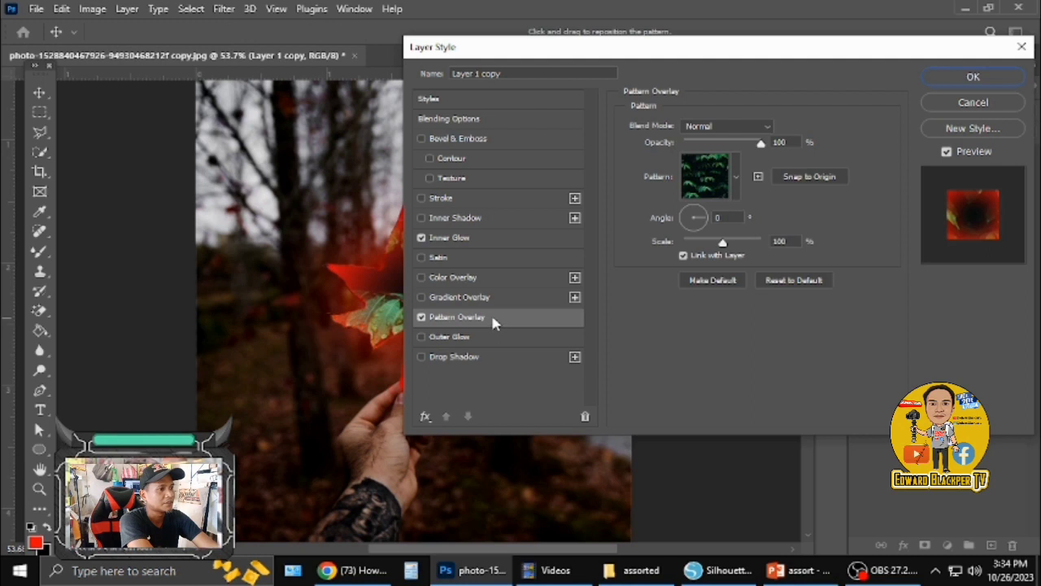
click(421, 317)
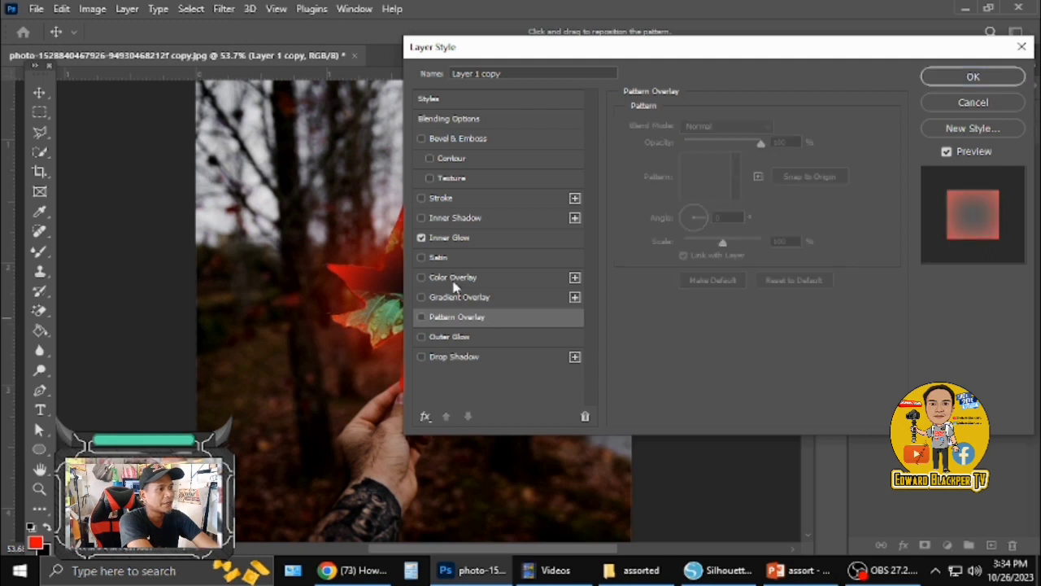
Step: Set the copy's Inner Glow range to 100% and apply the layer style
click(489, 238)
drag(504, 57, 593, 51)
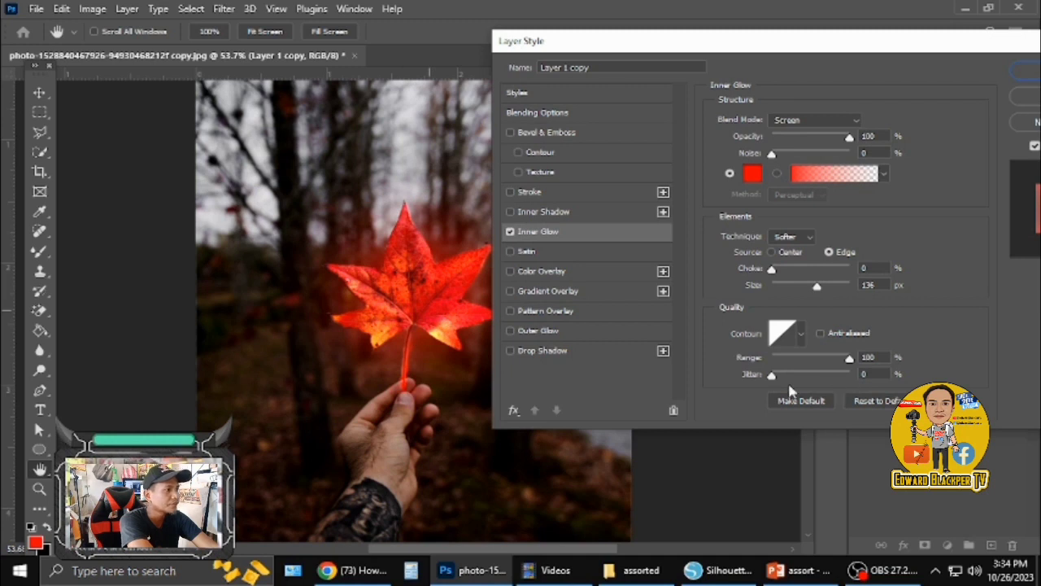
drag(849, 366, 856, 362)
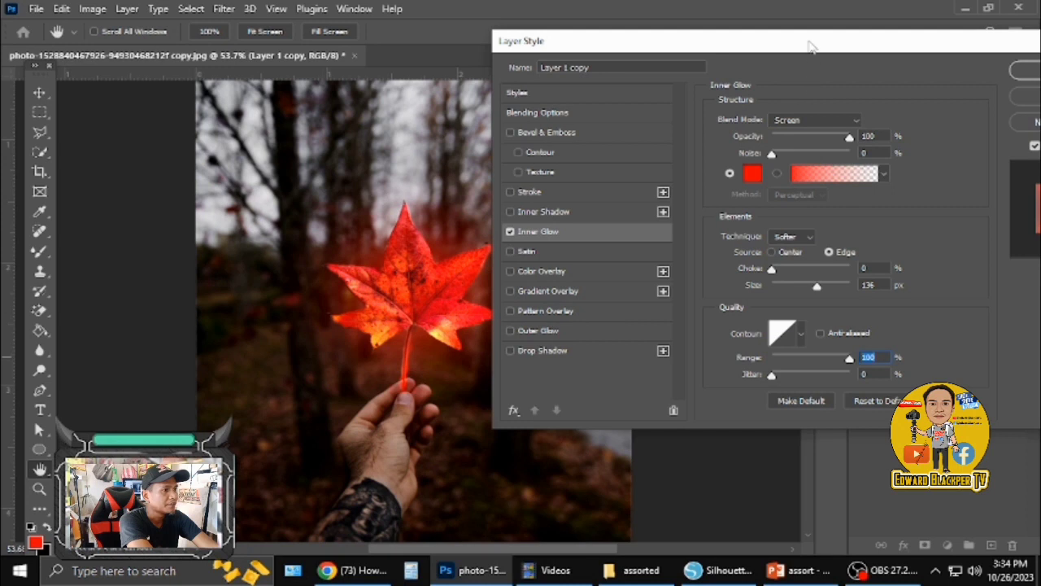
drag(809, 46, 756, 55)
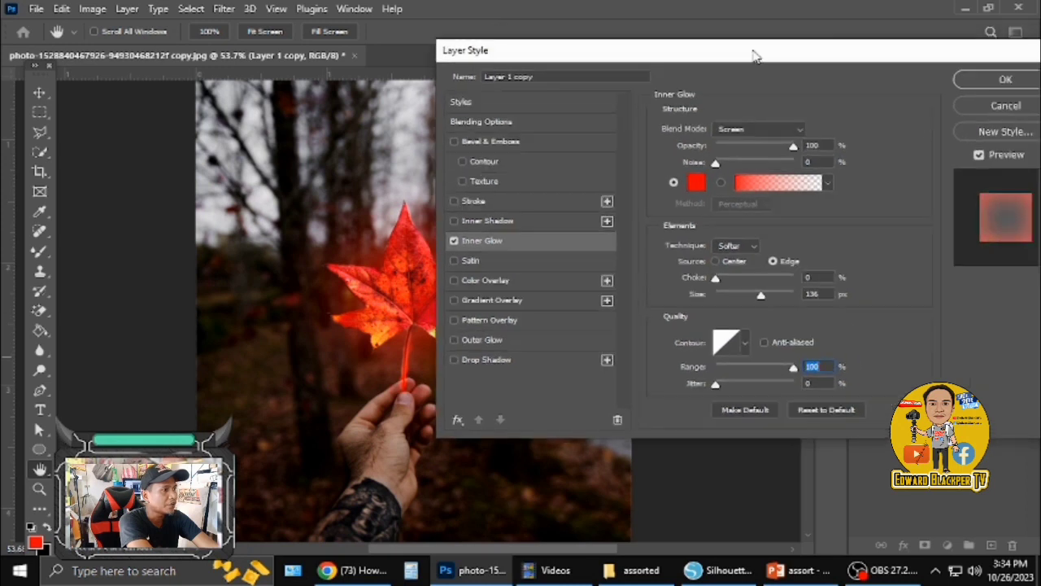
click(1007, 81)
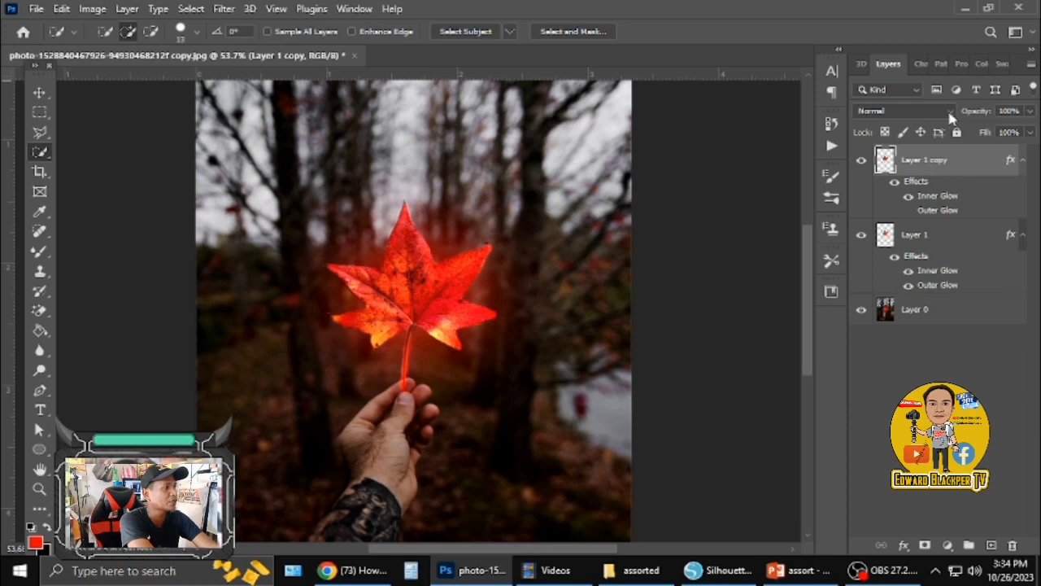
Step: Set the Layer 1 copy blend mode to Screen and bring up the Filter menu
click(951, 114)
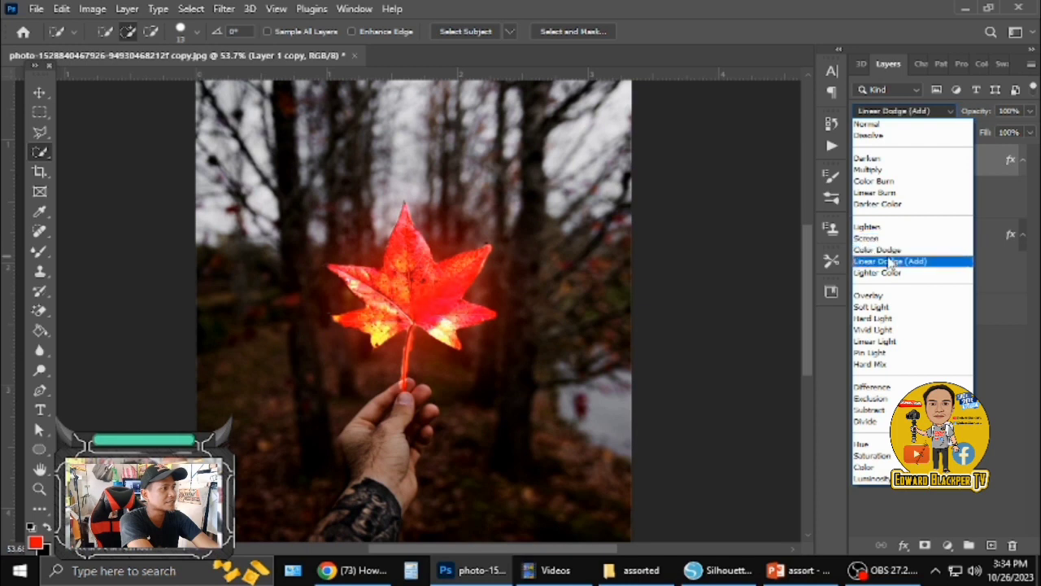
click(877, 239)
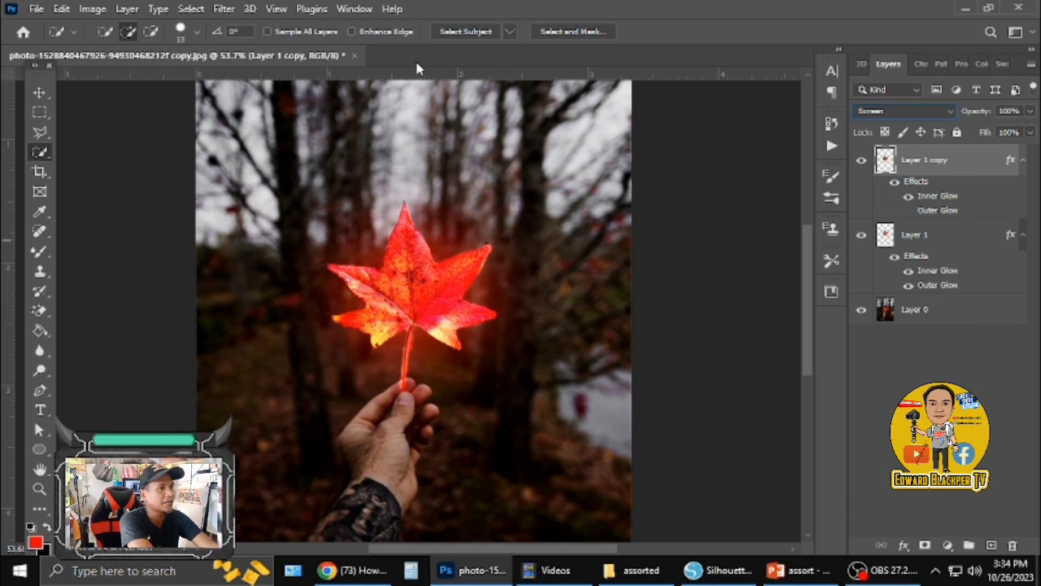
click(217, 9)
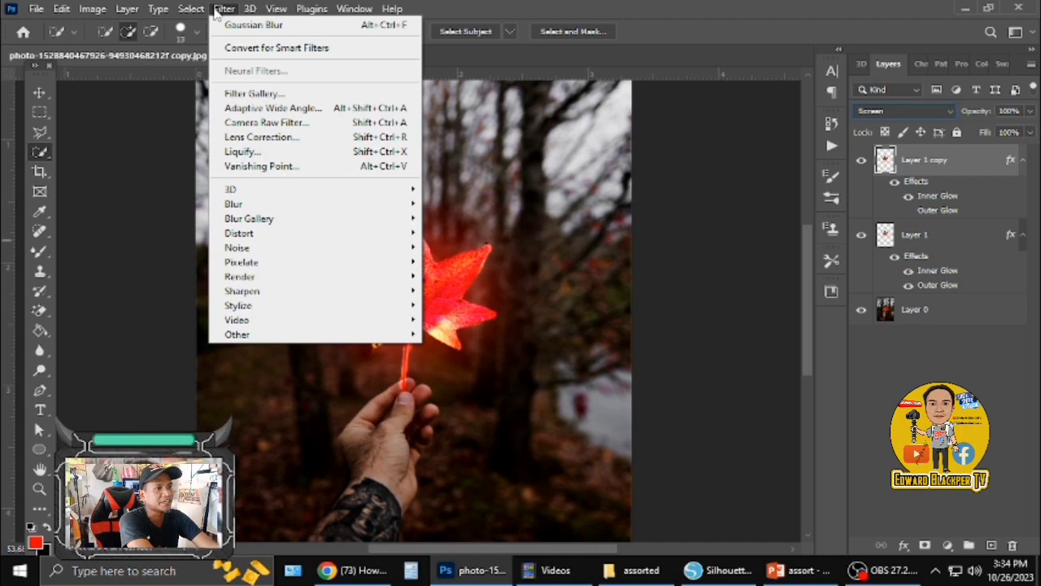
mouse_move(234, 203)
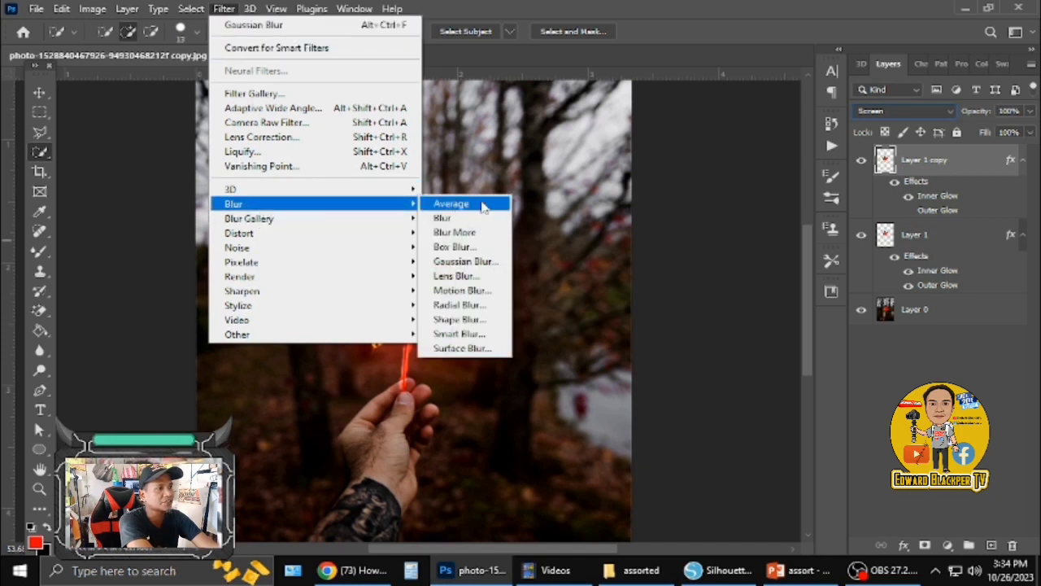
Step: Apply a Gaussian Blur with a 1-pixel radius to the leaf copy
click(478, 261)
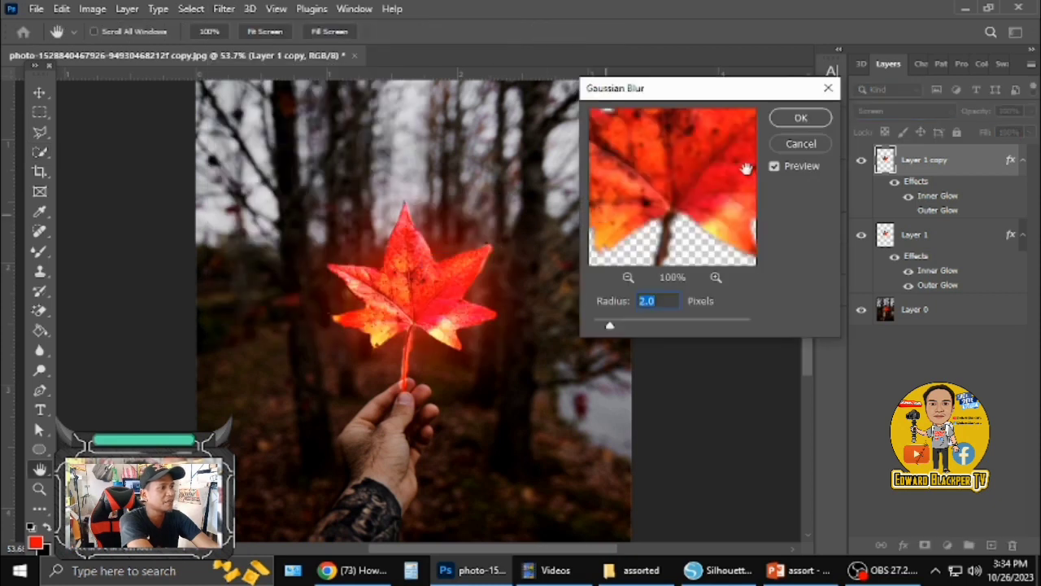
text(1)
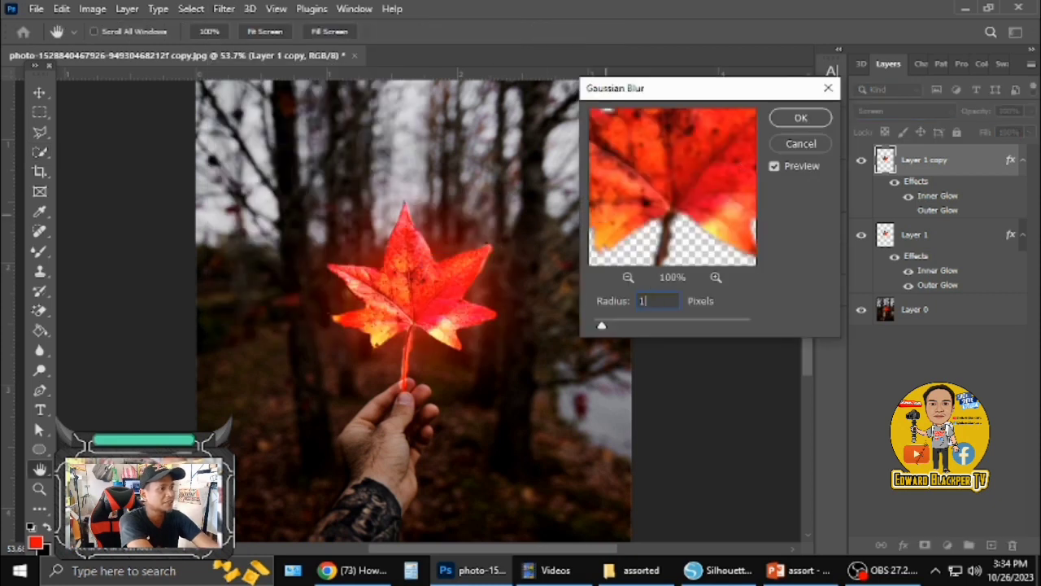
click(817, 121)
key(w)
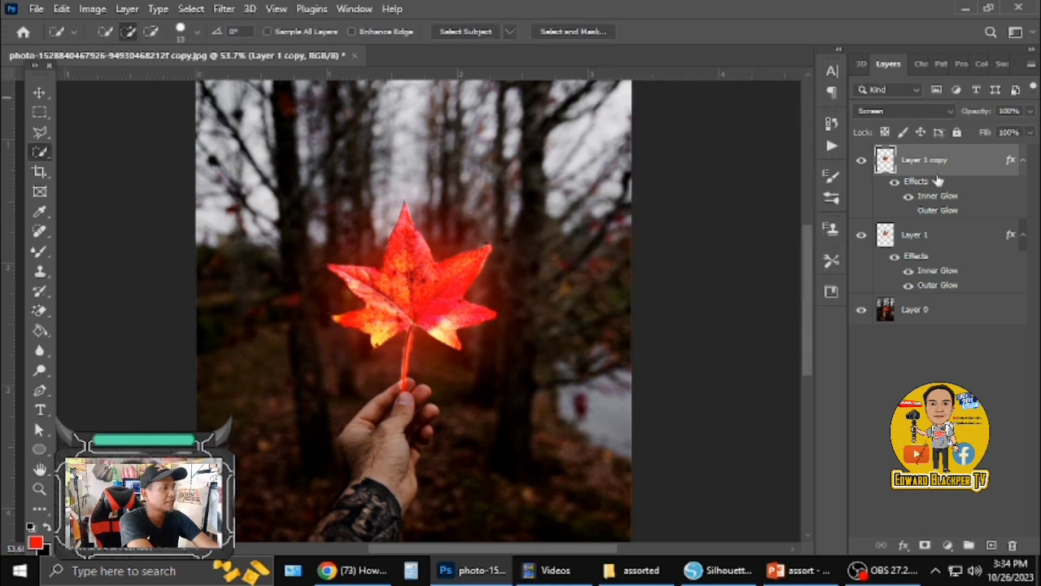
Step: Re-enable the leaf copy's red Outer Glow, adjusting its range and lowering opacity
double_click(976, 163)
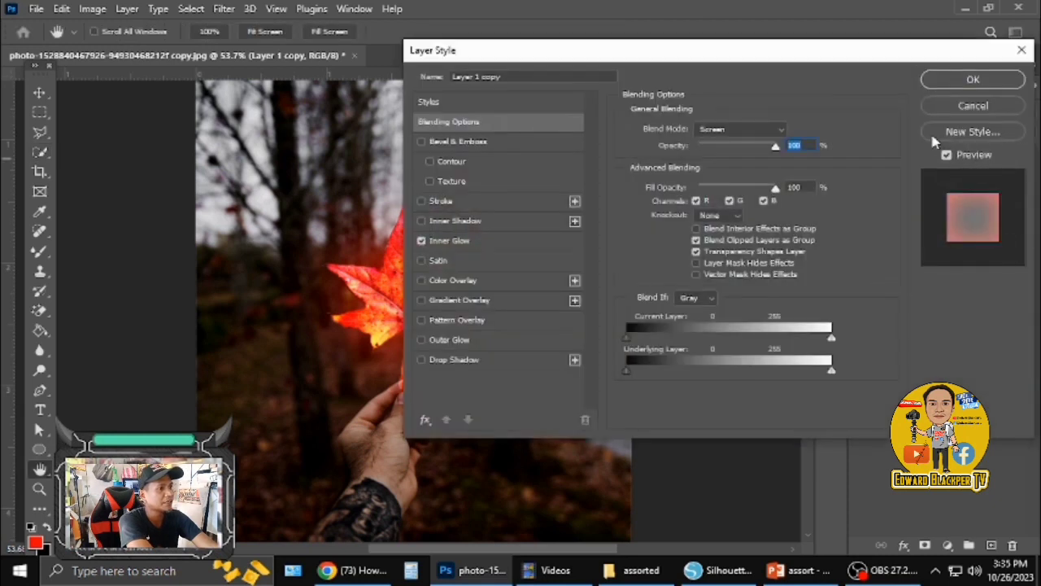
drag(575, 49, 697, 52)
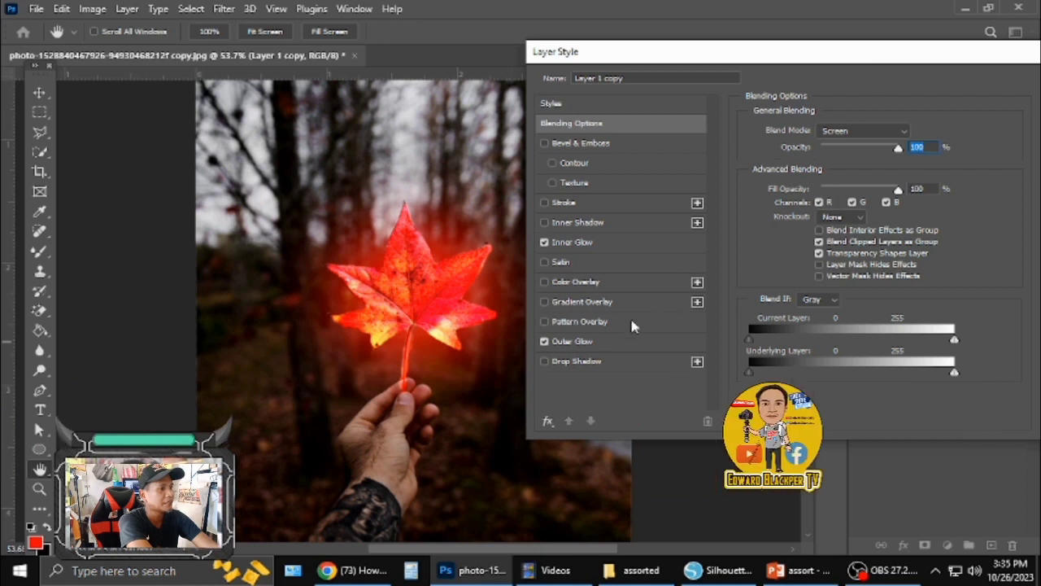
click(618, 342)
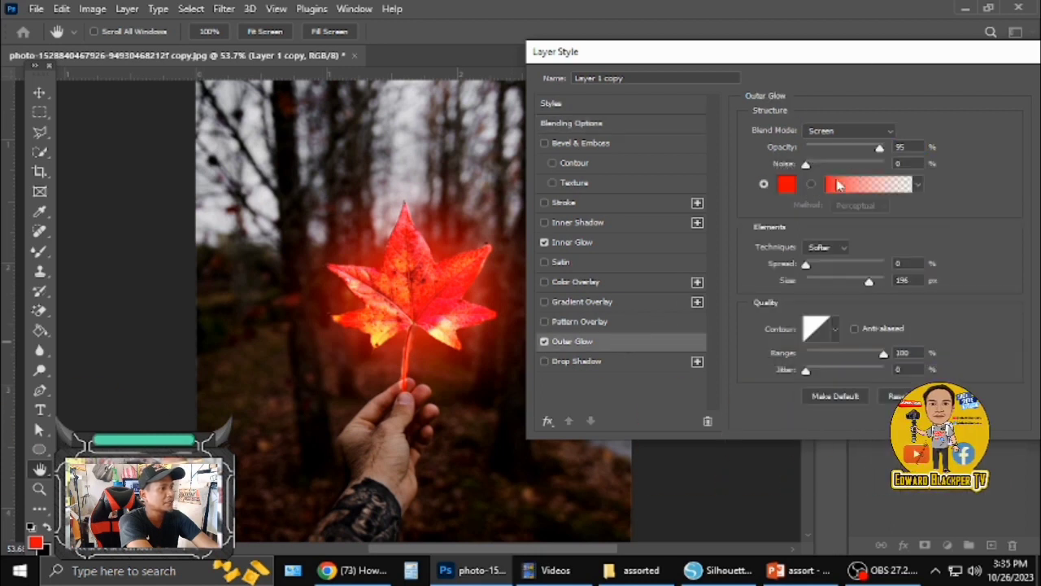
mouse_move(885, 354)
mouse_down()
mouse_move(864, 355)
mouse_move(885, 356)
mouse_up()
mouse_move(879, 149)
mouse_down()
mouse_move(862, 152)
mouse_move(889, 167)
mouse_move(827, 175)
mouse_move(894, 169)
mouse_move(877, 170)
mouse_move(887, 172)
mouse_up()
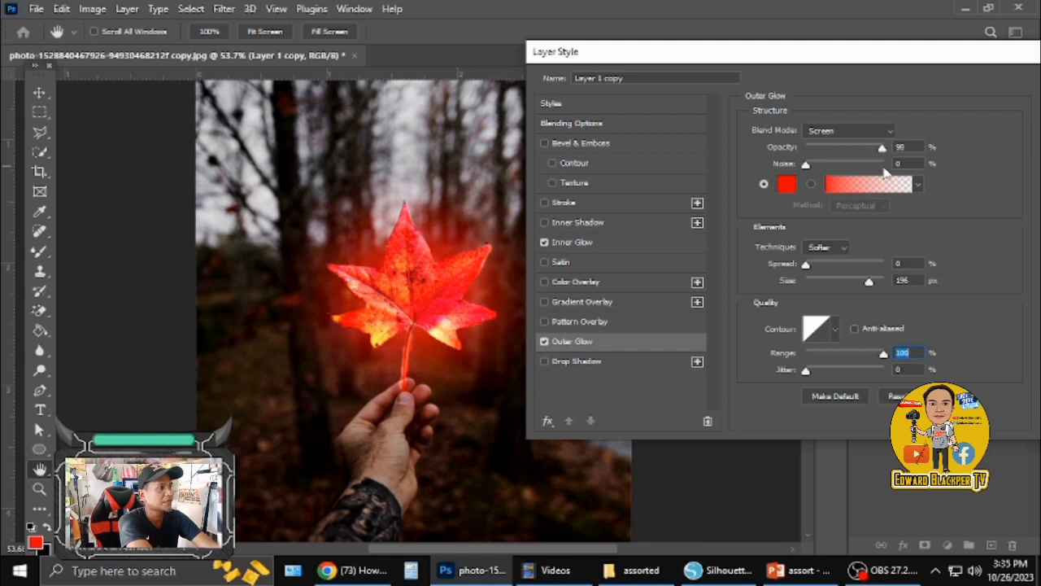
drag(907, 59, 835, 66)
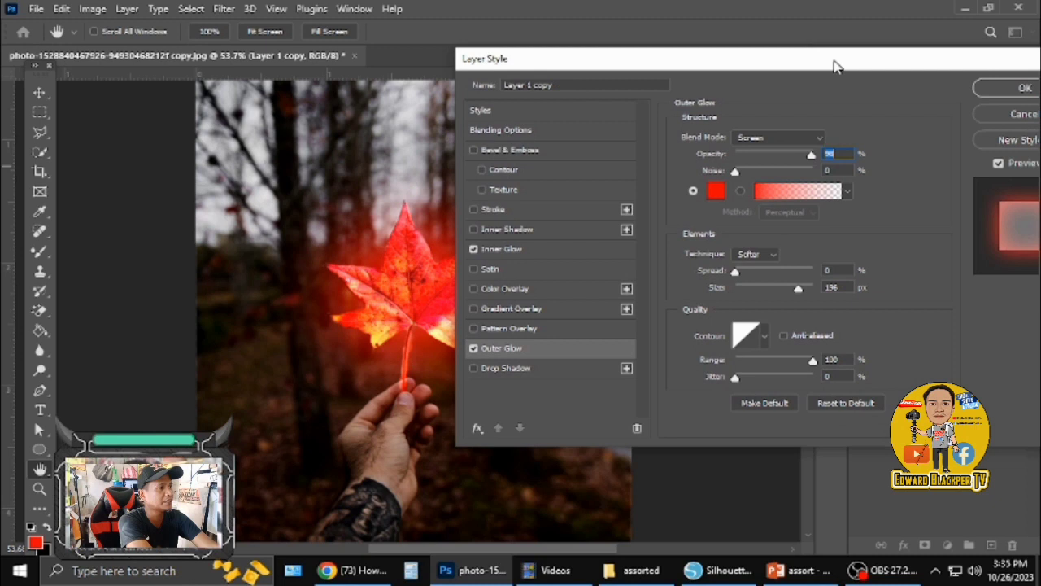
click(998, 91)
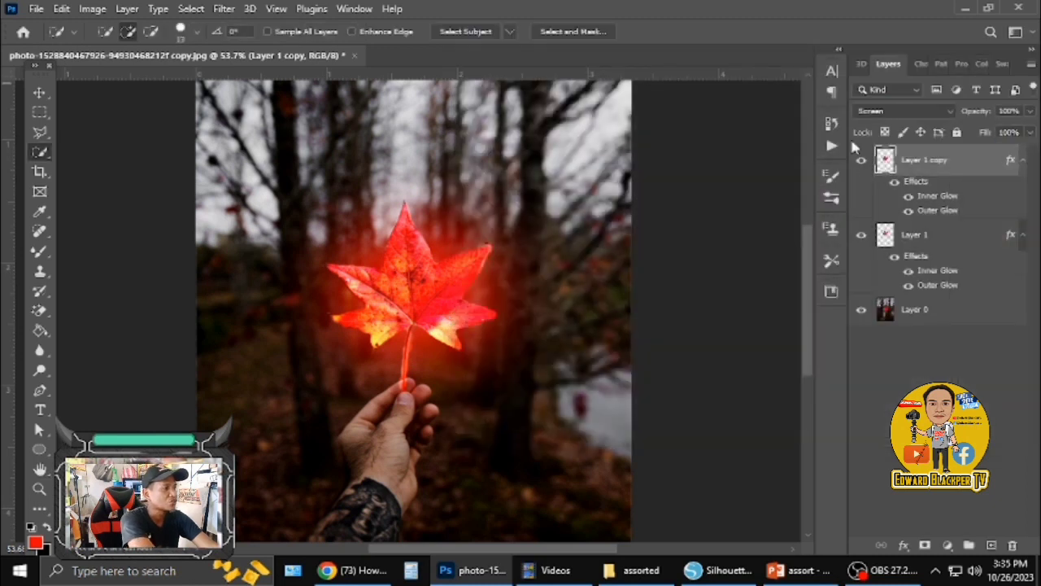
Step: Add a Hue/Saturation adjustment above Layer 0 with Lightness around -39
click(933, 315)
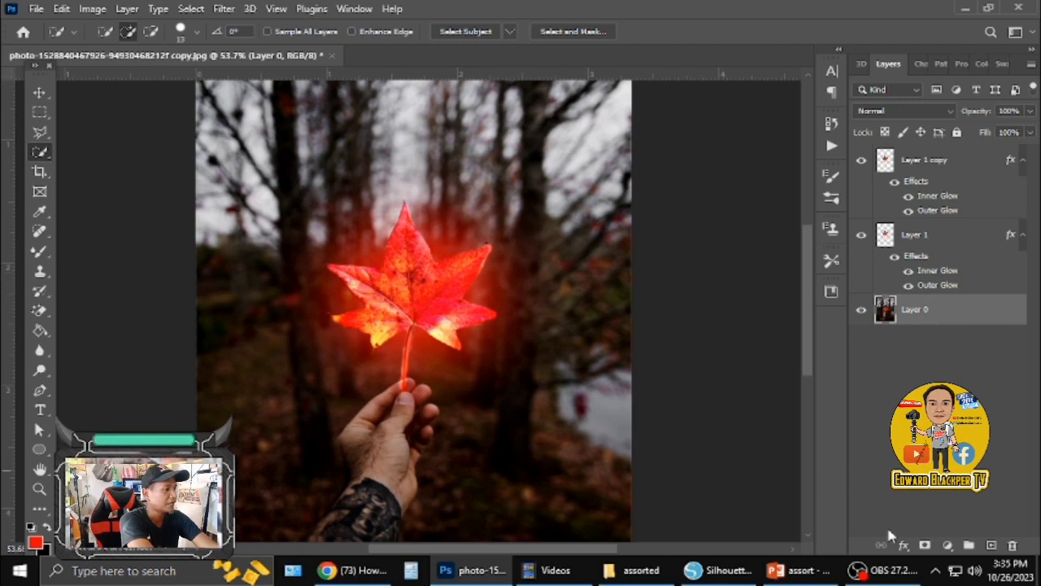
click(948, 545)
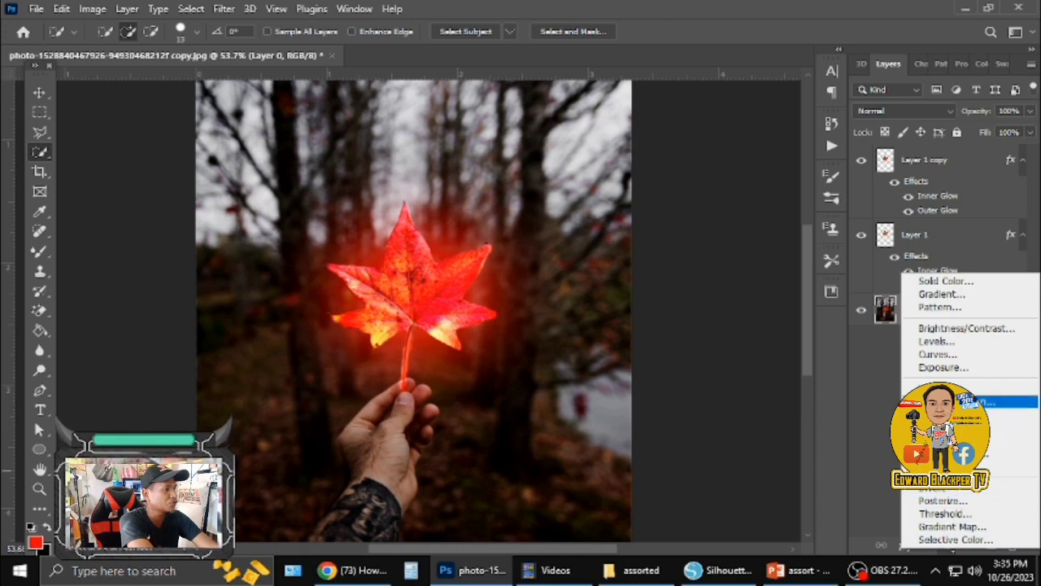
click(988, 401)
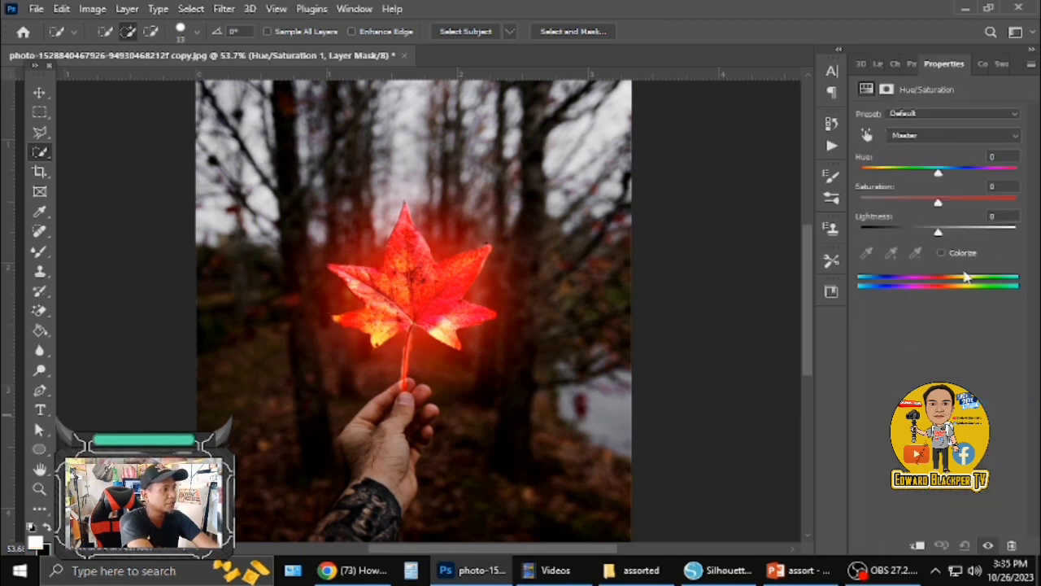
mouse_move(939, 234)
mouse_down()
mouse_move(904, 234)
mouse_move(921, 247)
mouse_move(897, 245)
mouse_move(917, 248)
mouse_move(910, 256)
mouse_up()
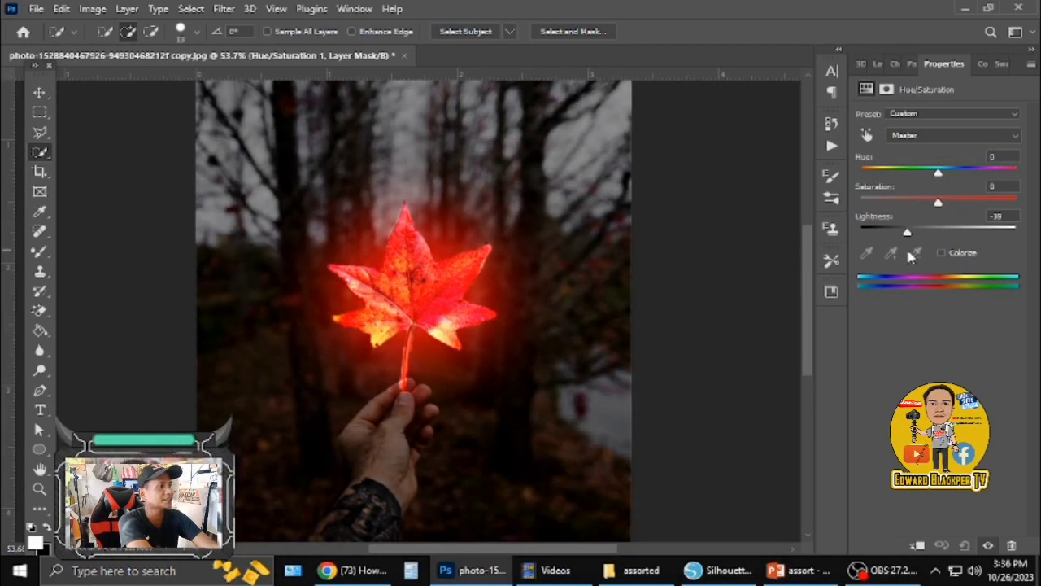
click(887, 63)
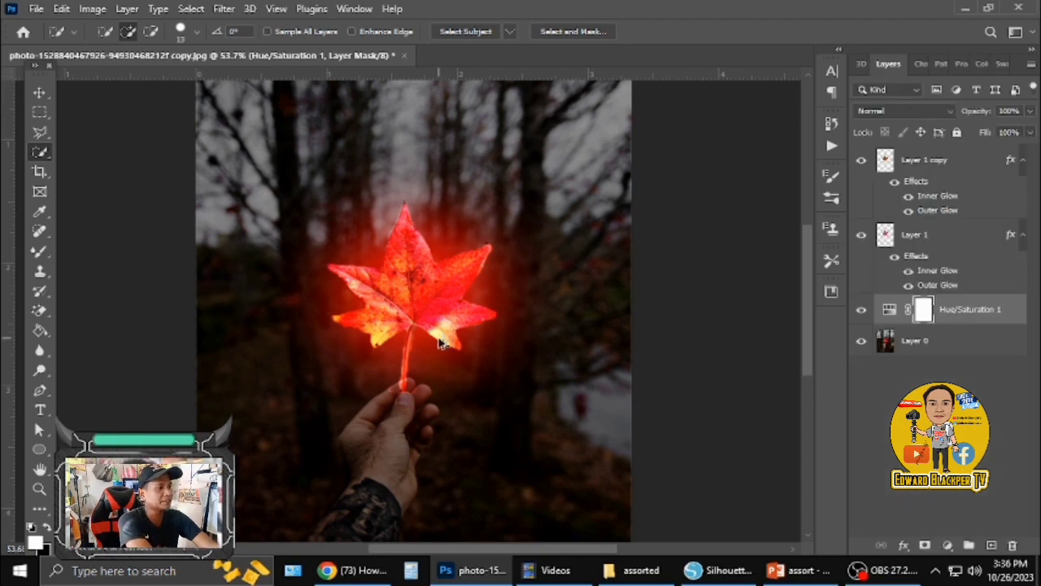
scroll(439, 341, up, 2)
scroll(439, 341, down, 2)
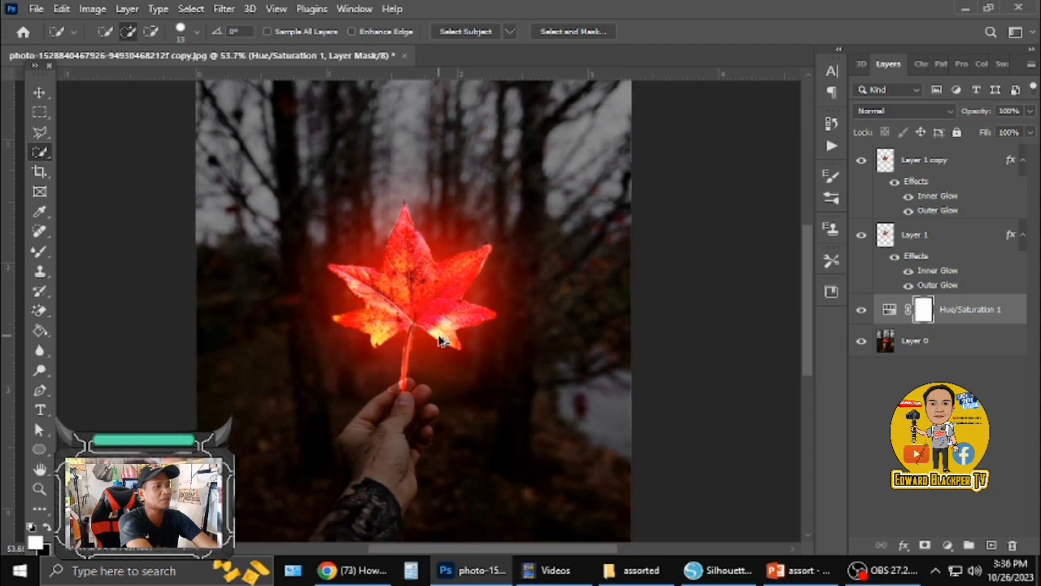
scroll(439, 338, down, 1)
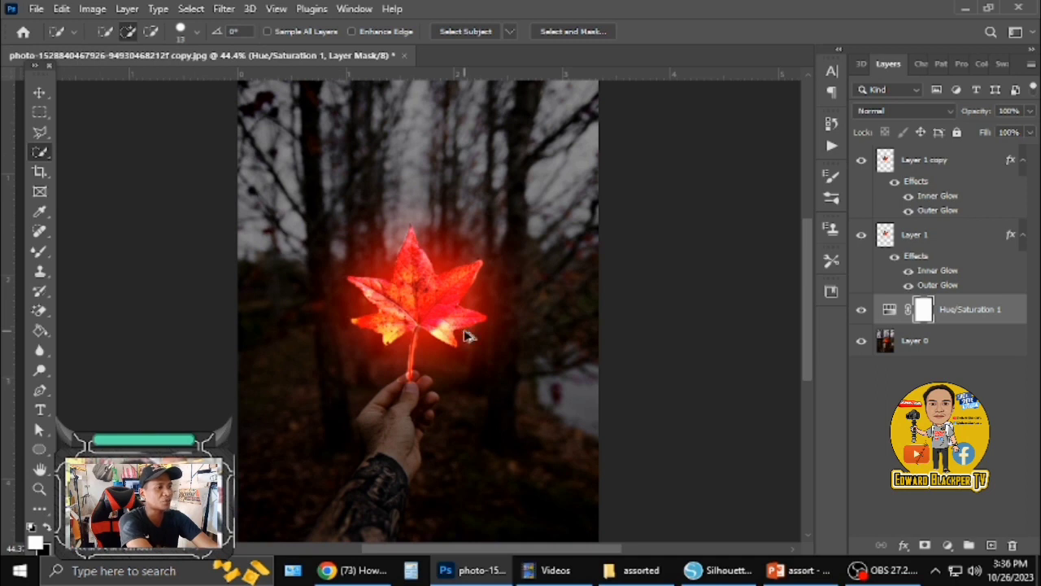
scroll(469, 336, up, 1)
scroll(469, 336, down, 2)
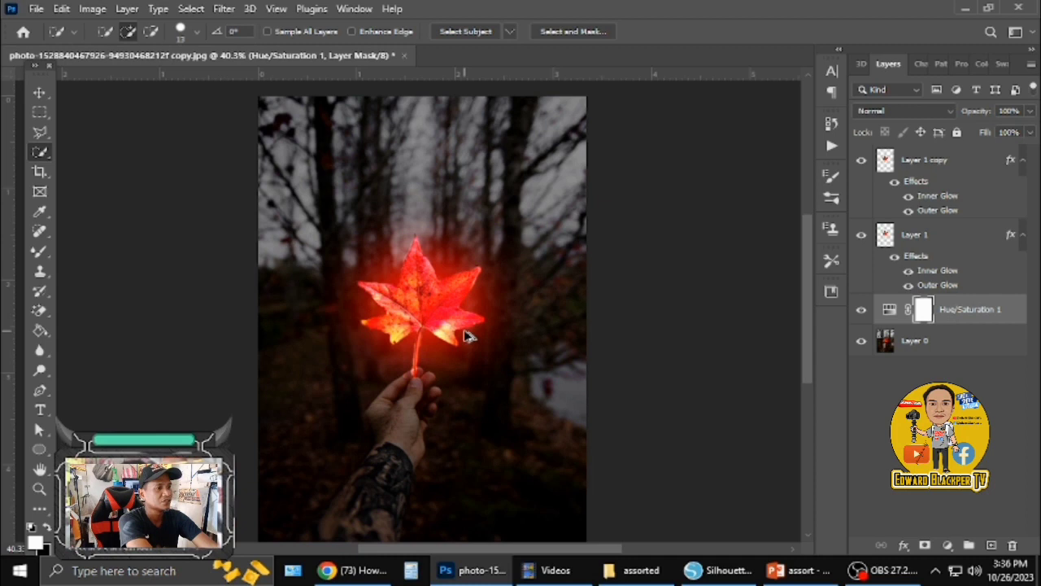
scroll(468, 335, up, 1)
scroll(469, 336, up, 1)
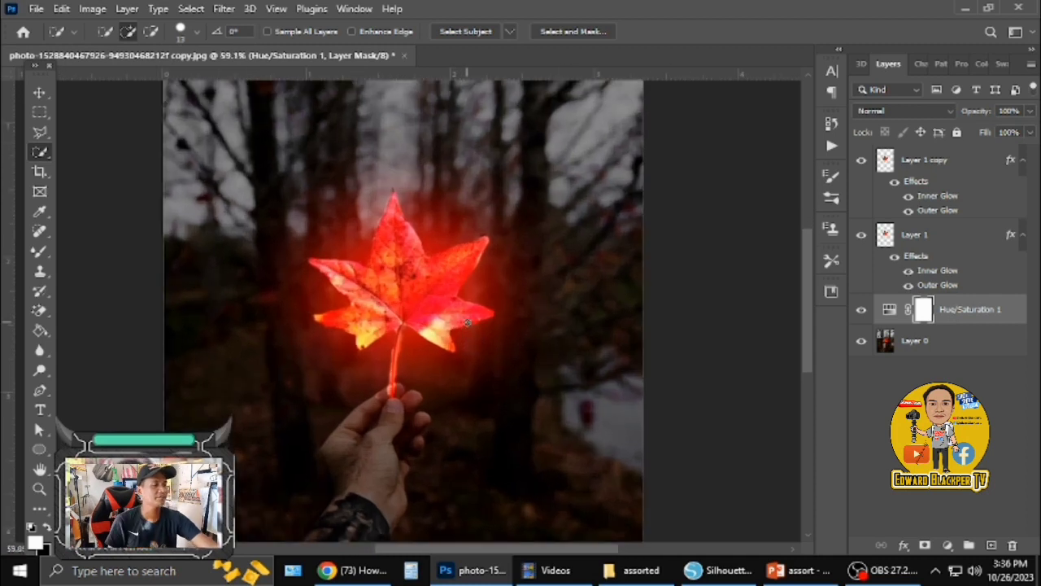